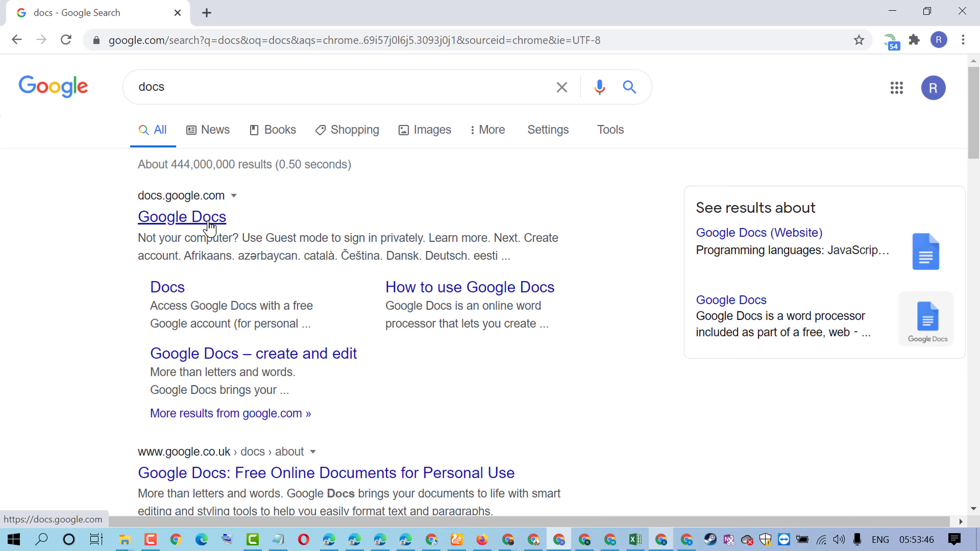
Step: Open Google Docs from the search results and create a blank document, dismissing the welcome and Citations tips
{"action": "left_click", "coordinate": [210, 221]}
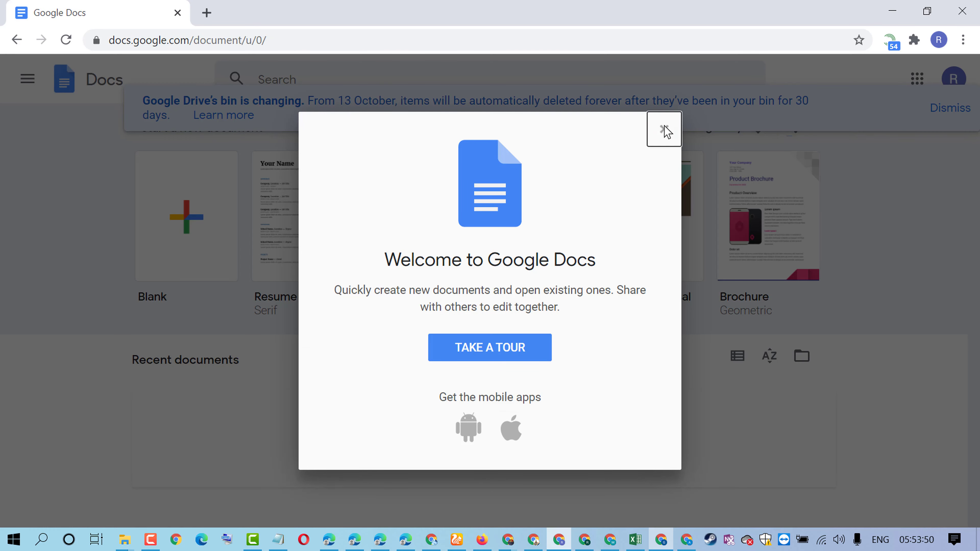
{"action": "left_click", "coordinate": [664, 129]}
{"action": "left_click", "coordinate": [195, 219]}
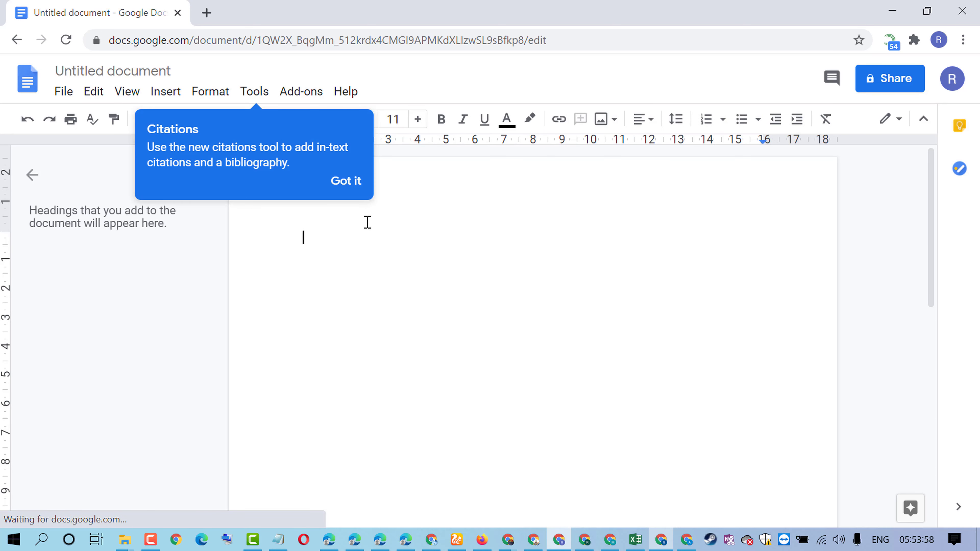
{"action": "left_click", "coordinate": [345, 180]}
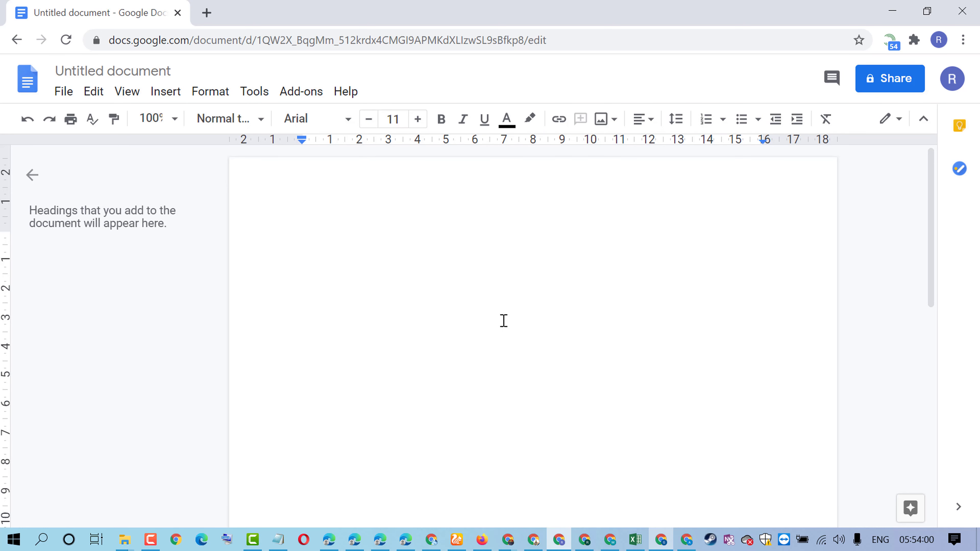
Step: Insert a new, empty drawing into the document
{"action": "left_click", "coordinate": [165, 93]}
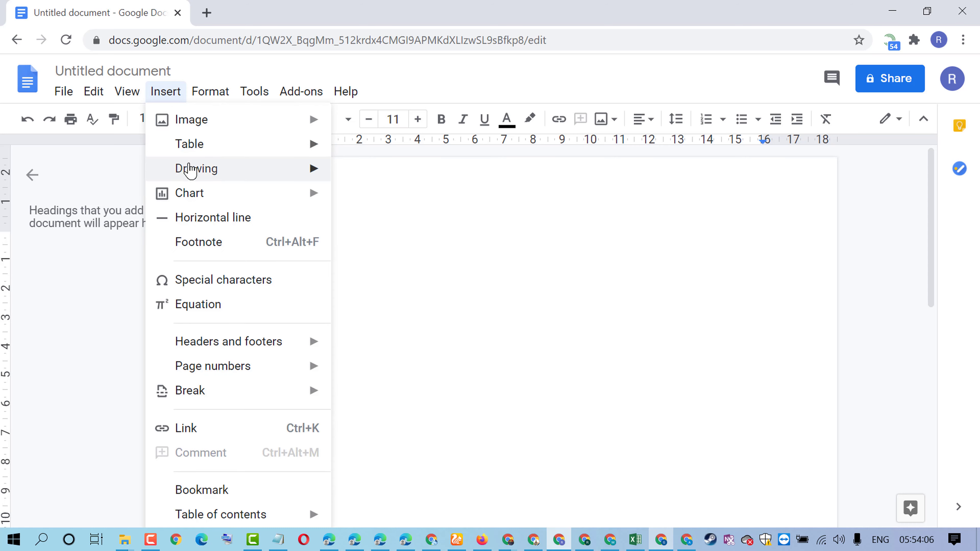
{"action": "mouse_move", "coordinate": [191, 175]}
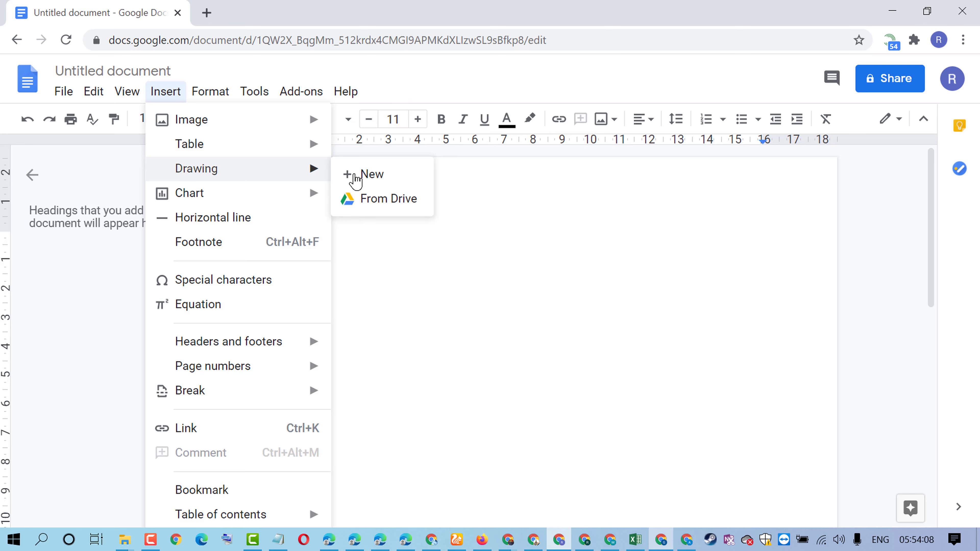
{"action": "left_click", "coordinate": [374, 178]}
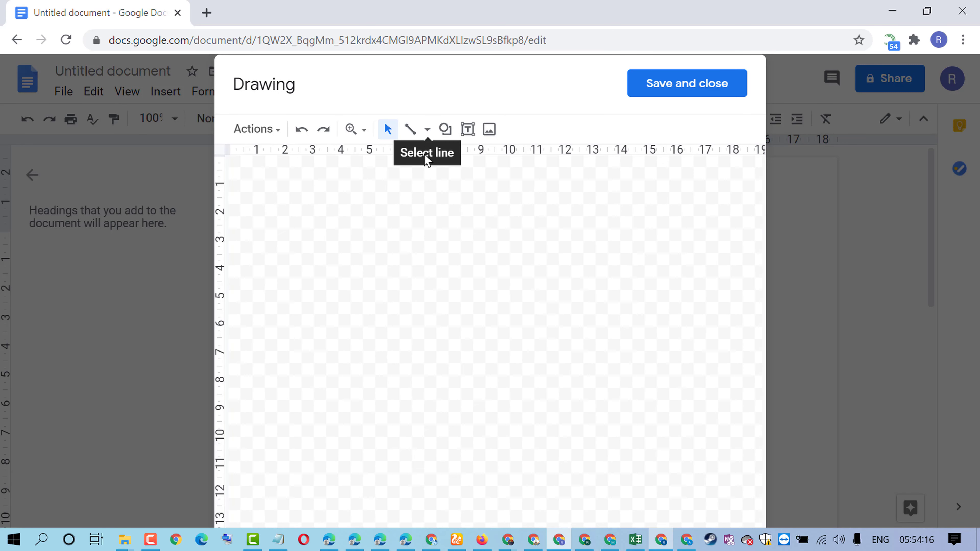
Step: Draw two straight, near-vertical lines about 10 cm long at about 5.5 and 9 cm on the drawing's horizontal ruler
{"action": "left_click", "coordinate": [427, 130]}
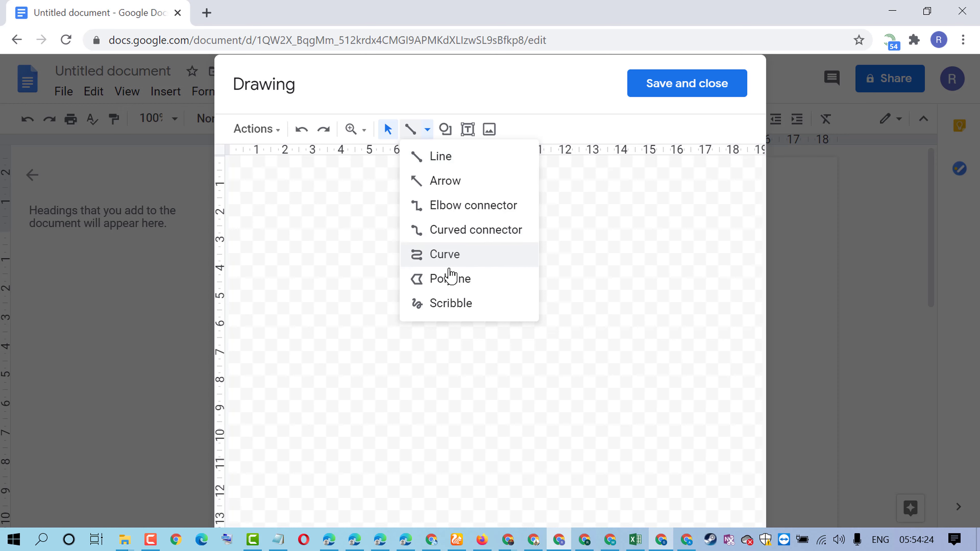
{"action": "left_click", "coordinate": [440, 158]}
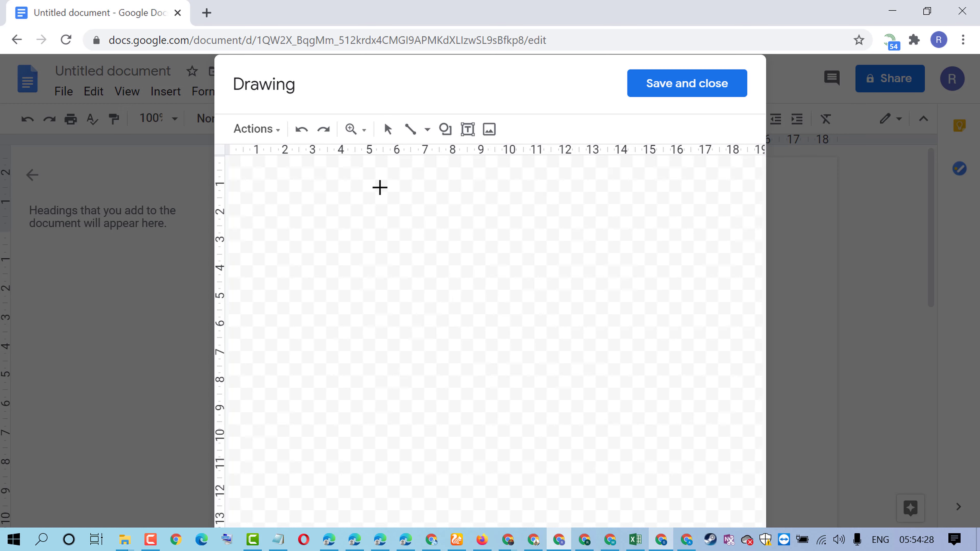
{"action": "mouse_move", "coordinate": [379, 187]}
{"action": "left_mouse_down"}
{"action": "mouse_move", "coordinate": [400, 350]}
{"action": "mouse_move", "coordinate": [400, 446]}
{"action": "mouse_move", "coordinate": [386, 478]}
{"action": "left_mouse_up"}
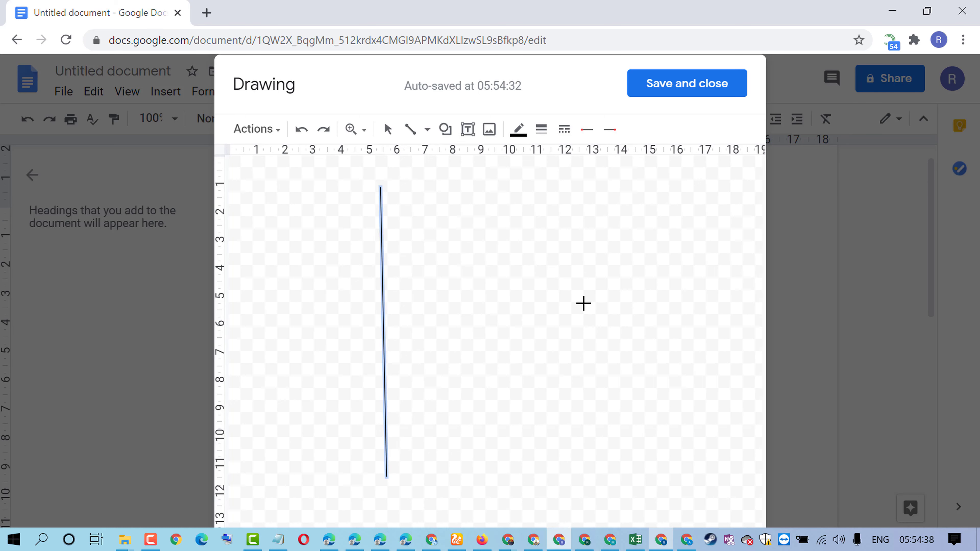
{"action": "left_click_drag", "start_coordinate": [481, 188], "coordinate": [481, 253]}
{"action": "left_click_drag", "start_coordinate": [487, 370], "coordinate": [487, 460]}
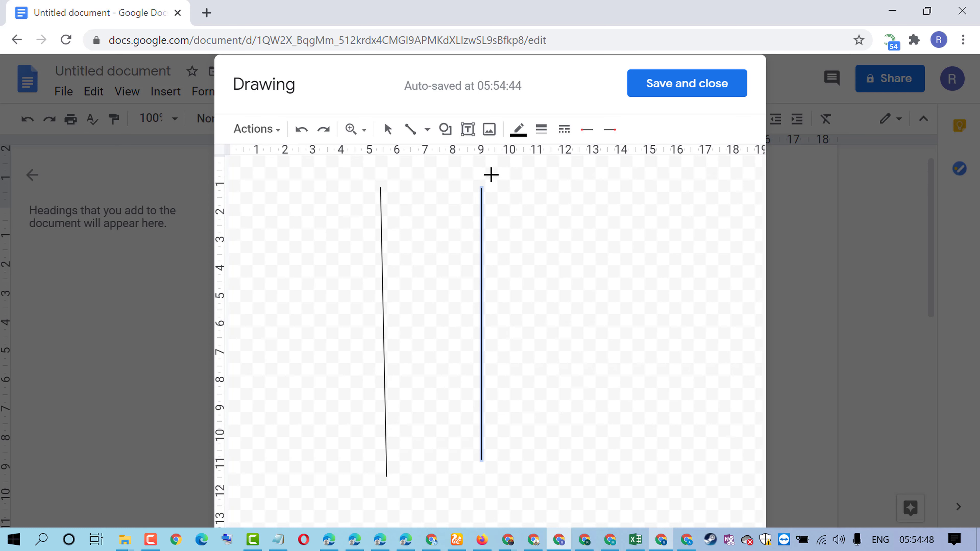
Step: Colour the second vertical line red and set its weight to 16px
{"action": "left_click", "coordinate": [517, 141]}
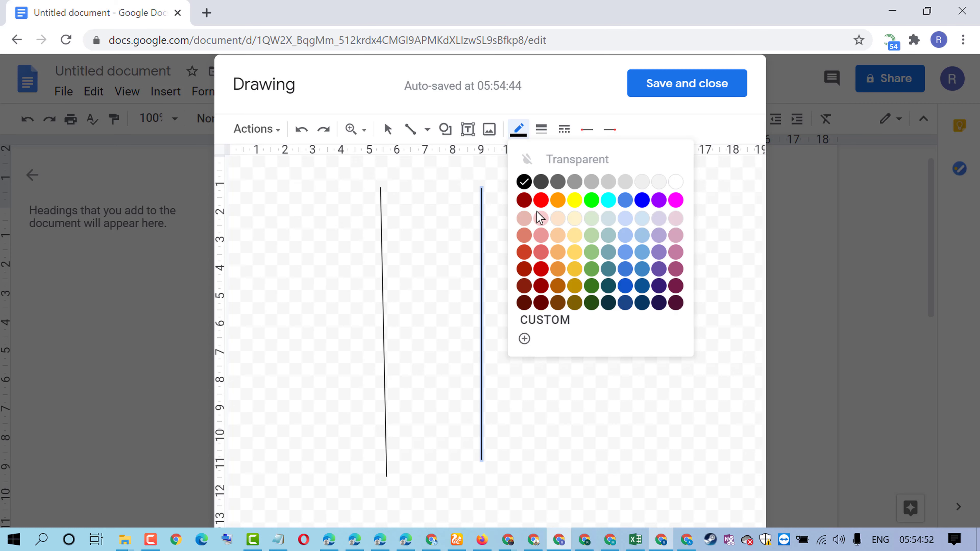
{"action": "left_click", "coordinate": [541, 201]}
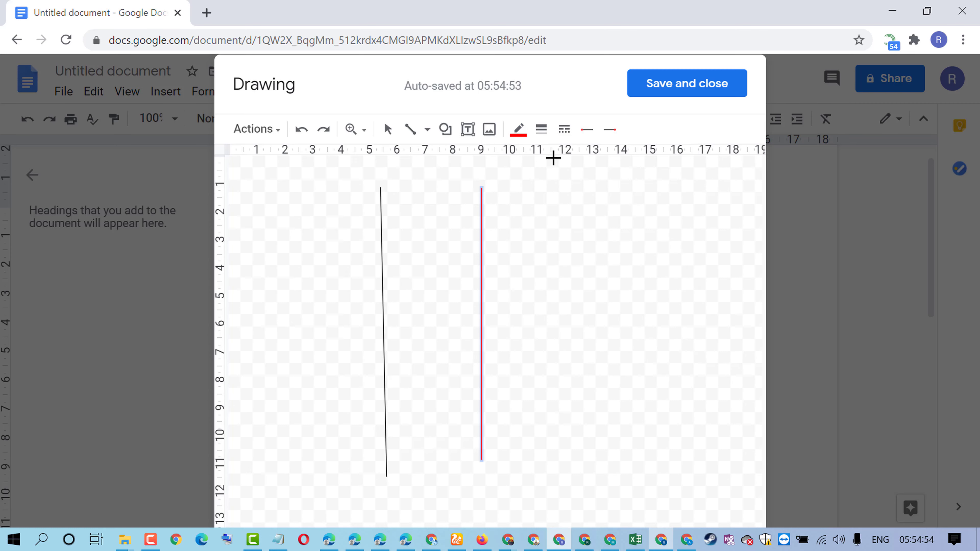
{"action": "left_click", "coordinate": [541, 129]}
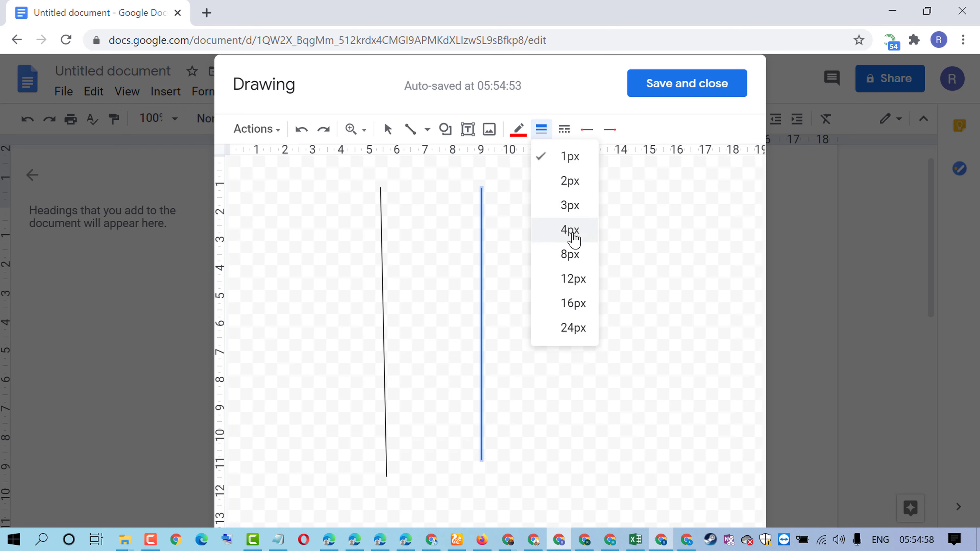
{"action": "left_click", "coordinate": [574, 309]}
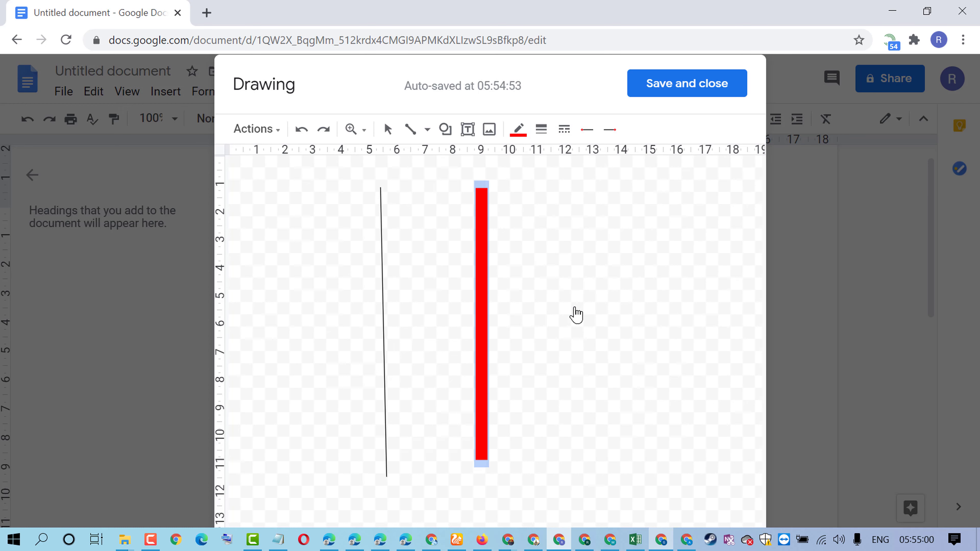
Step: Set the red line's weight to 8px and give it the long-dash style
{"action": "left_click", "coordinate": [518, 130]}
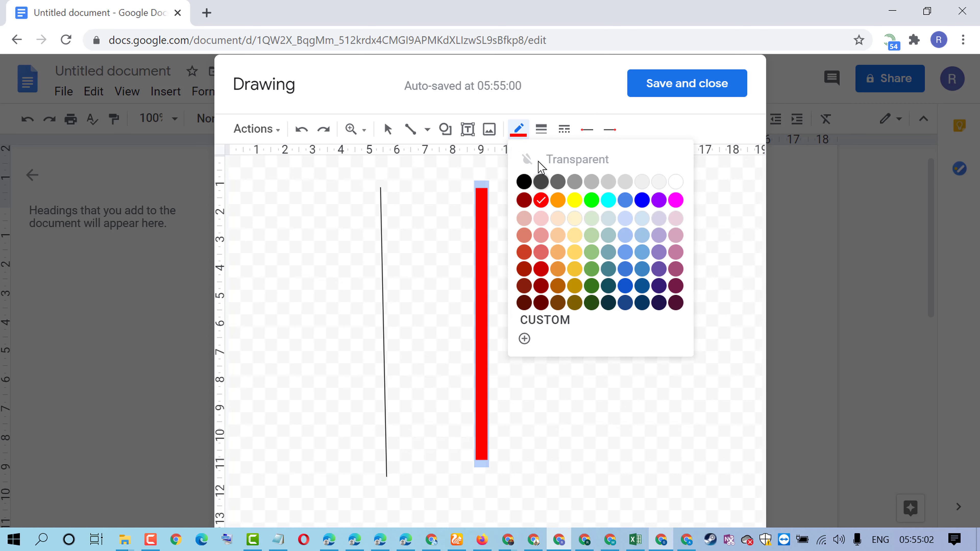
{"action": "left_click", "coordinate": [541, 130]}
{"action": "left_click", "coordinate": [576, 255]}
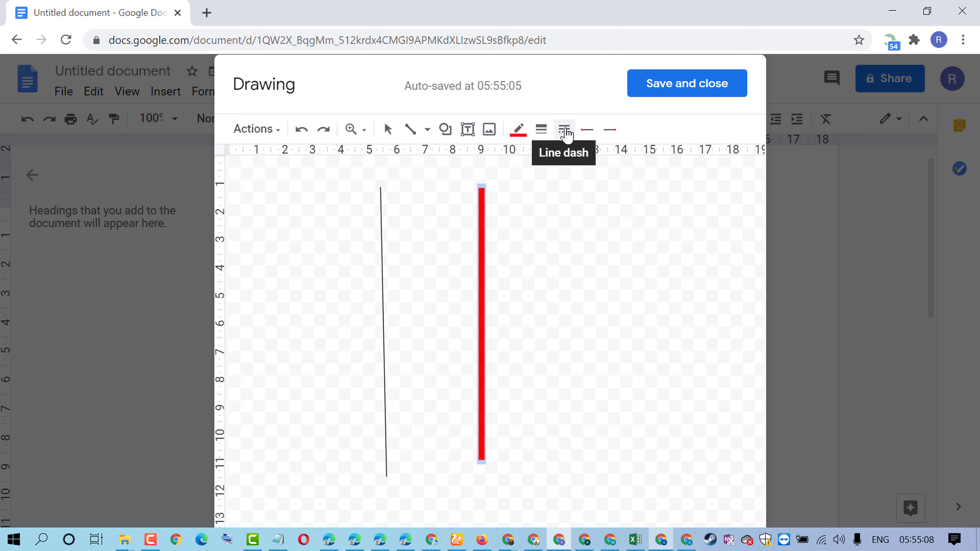
{"action": "left_click", "coordinate": [564, 132]}
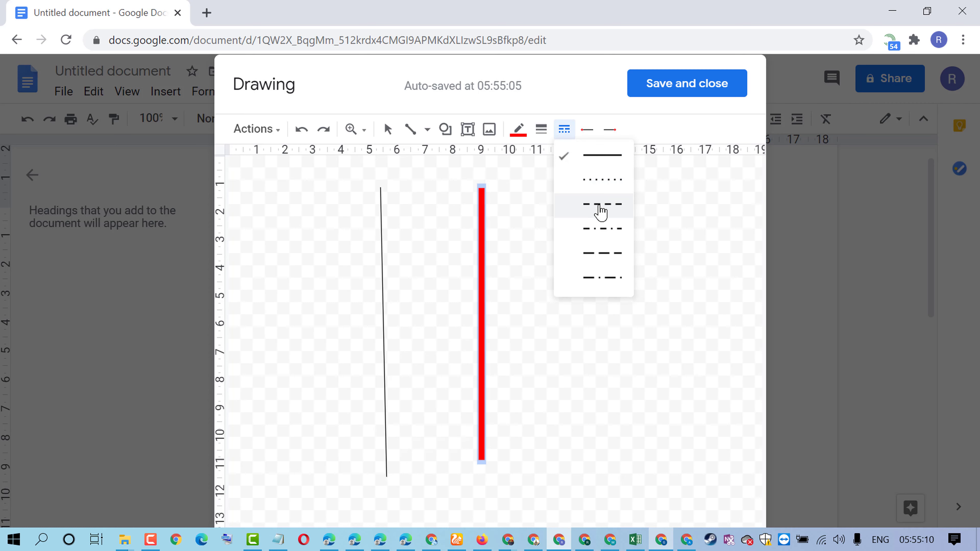
{"action": "left_click", "coordinate": [603, 253]}
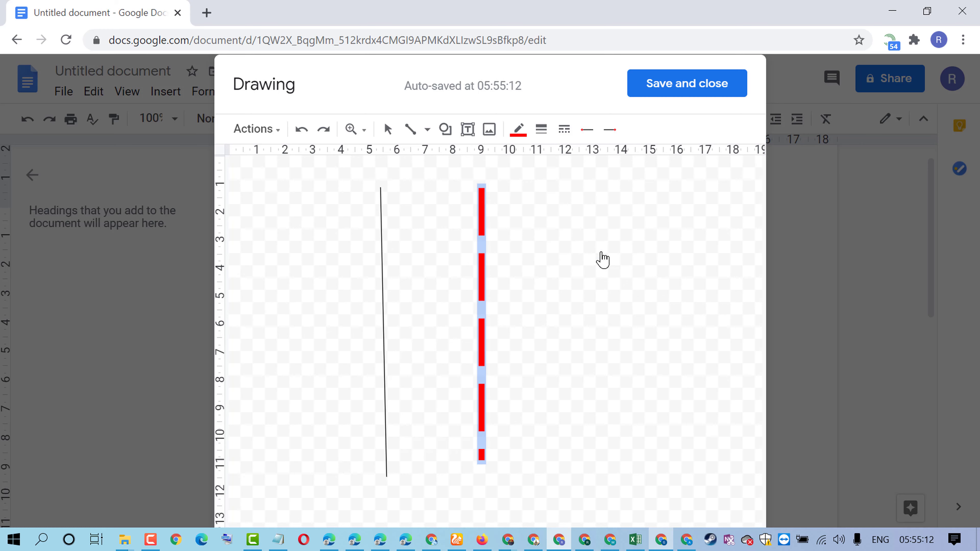
Step: Try an open arrow, filled circle and hollow triangle as the dashed line's start, and settle on a hollow square
{"action": "left_click", "coordinate": [589, 133]}
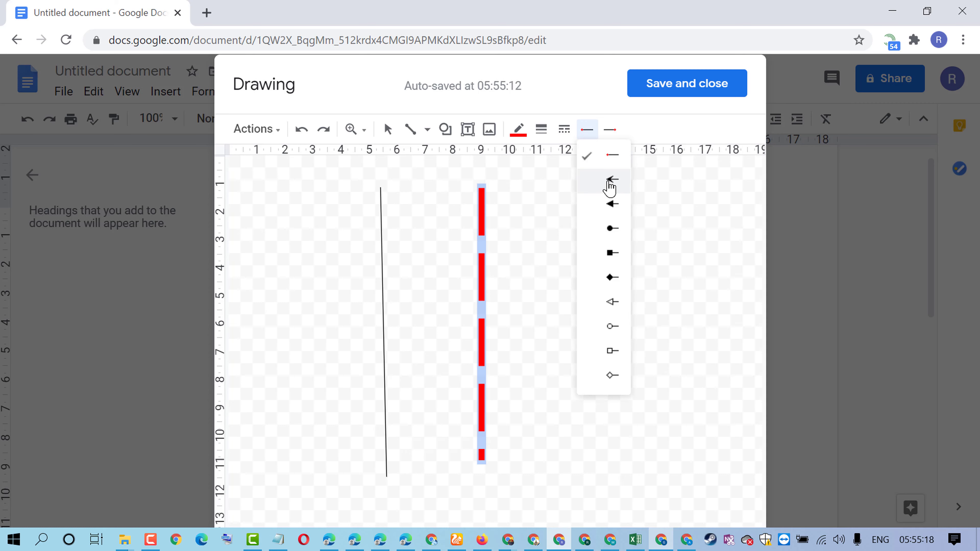
{"action": "left_click", "coordinate": [616, 180]}
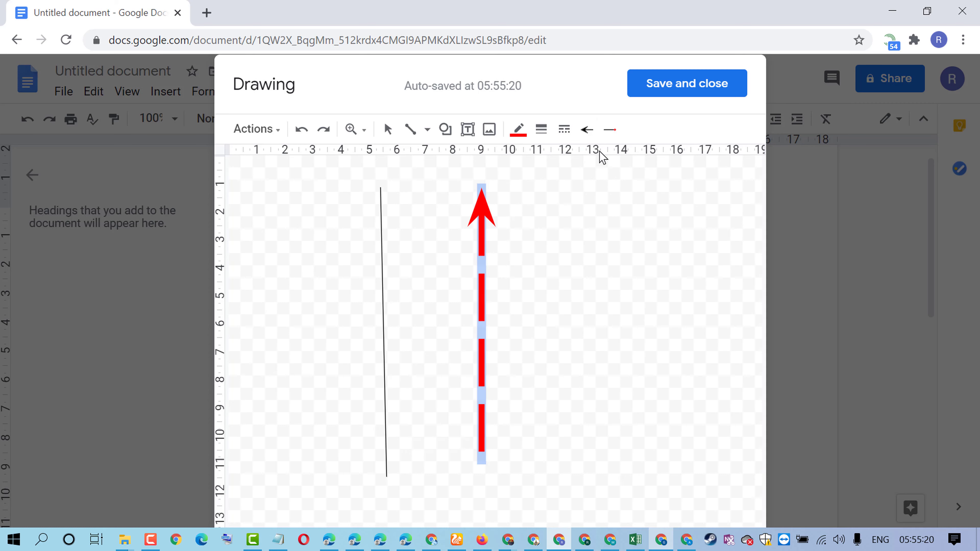
{"action": "left_click", "coordinate": [586, 130]}
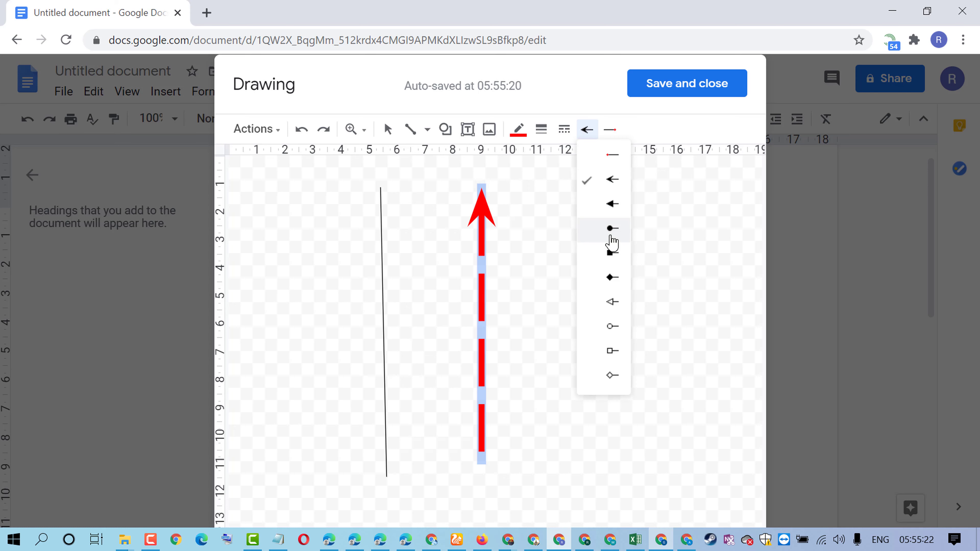
{"action": "left_click", "coordinate": [611, 230]}
{"action": "left_click", "coordinate": [587, 131]}
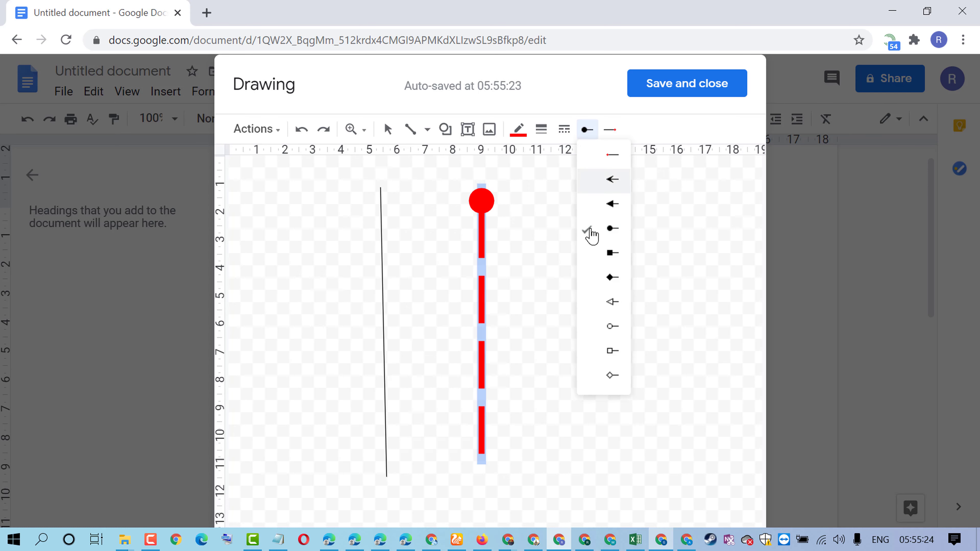
{"action": "left_click", "coordinate": [606, 302]}
{"action": "left_click", "coordinate": [586, 130]}
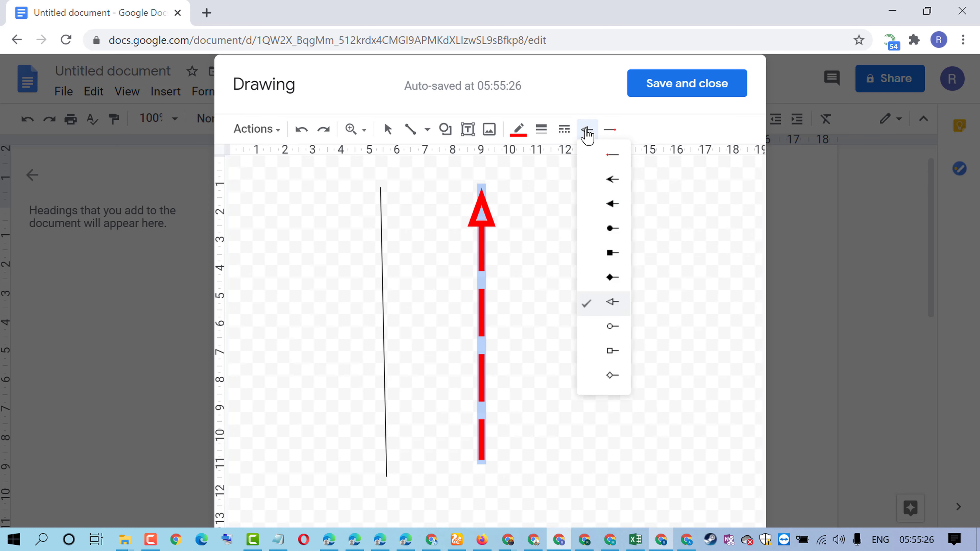
{"action": "left_click", "coordinate": [610, 358]}
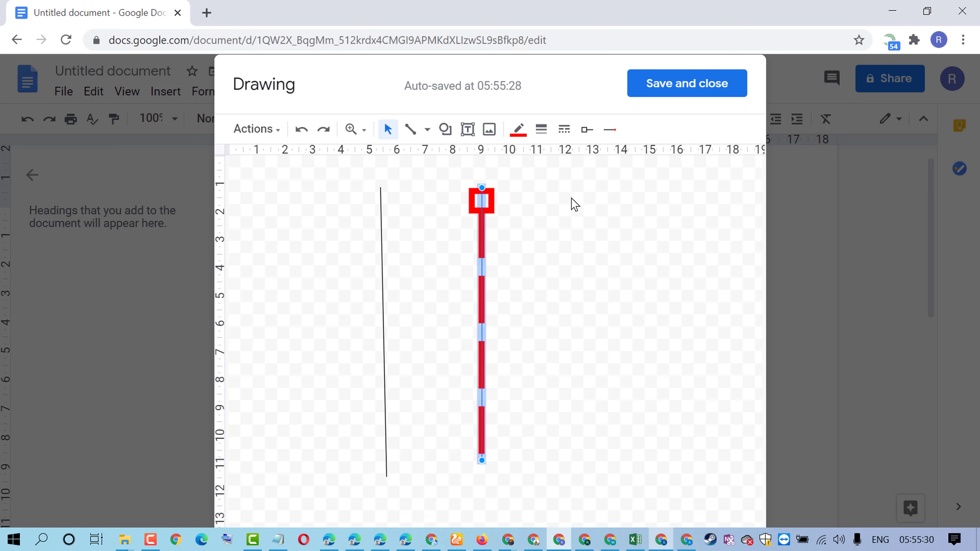
Step: Add a blue and a red vertical line beside the dashed line, plus a short blue diagonal, and save the drawing into the document
{"action": "left_click", "coordinate": [559, 197]}
{"action": "left_click_drag", "start_coordinate": [558, 192], "coordinate": [560, 492]}
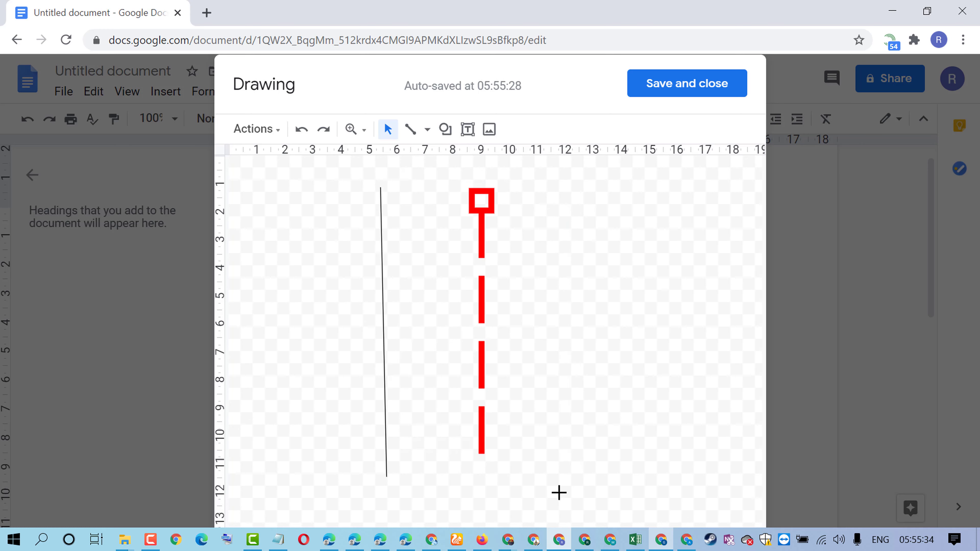
{"action": "left_click", "coordinate": [410, 130]}
{"action": "mouse_move", "coordinate": [579, 176]}
{"action": "left_mouse_down"}
{"action": "mouse_move", "coordinate": [597, 473]}
{"action": "mouse_move", "coordinate": [578, 486]}
{"action": "left_mouse_up"}
{"action": "left_click", "coordinate": [410, 130]}
{"action": "left_click_drag", "start_coordinate": [625, 191], "coordinate": [626, 466]}
{"action": "left_click", "coordinate": [678, 93]}
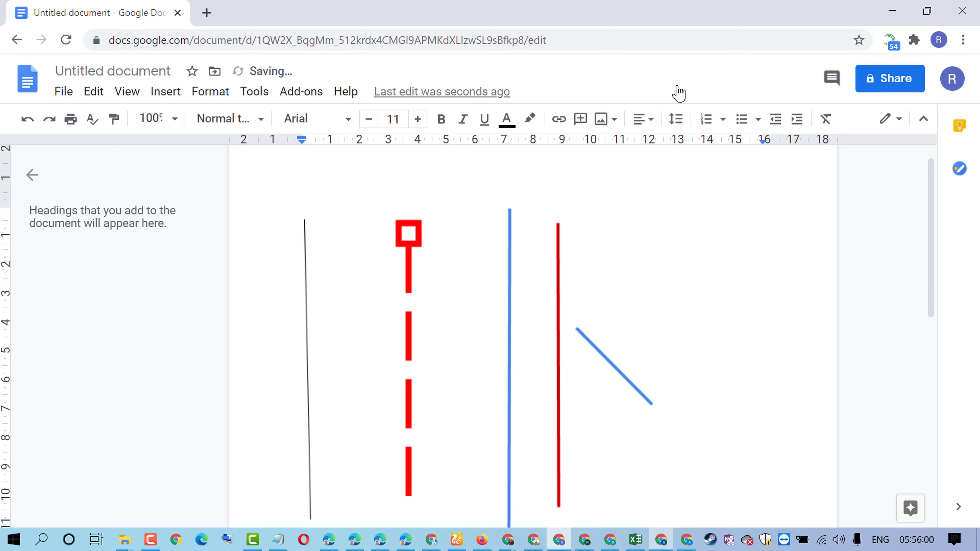
{"action": "left_click", "coordinate": [622, 366]}
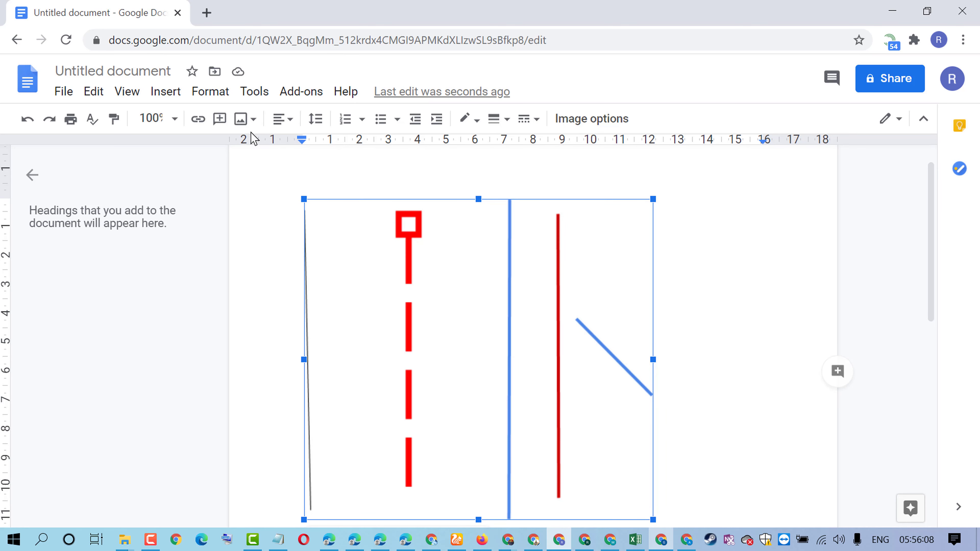
{"action": "left_click", "coordinate": [729, 254]}
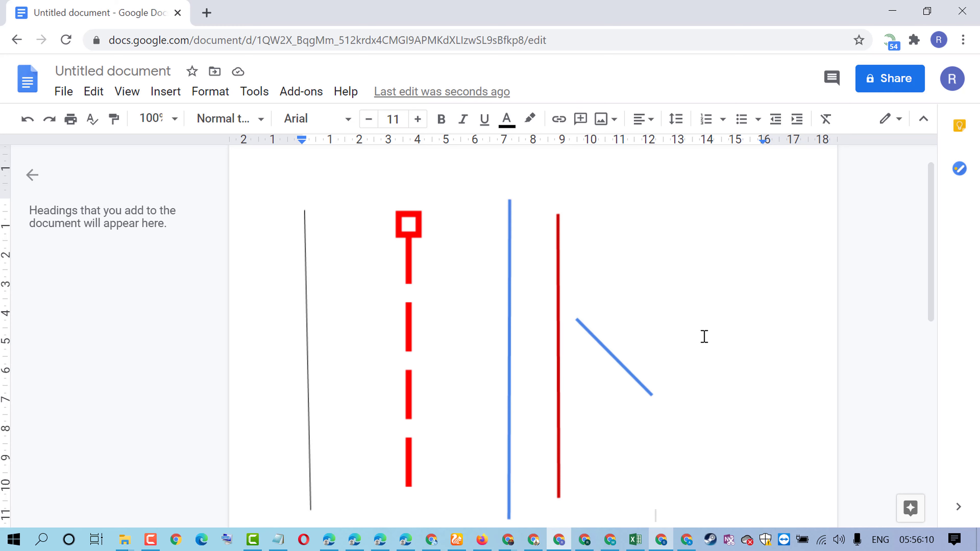
{"action": "scroll", "coordinate": [703, 336], "scroll_direction": "down", "scroll_amount": 2}
{"action": "scroll", "coordinate": [701, 334], "scroll_direction": "up", "scroll_amount": 2}
Step: Reopen the inserted drawing for editing and delete the short blue diagonal line
{"action": "left_click", "coordinate": [556, 300]}
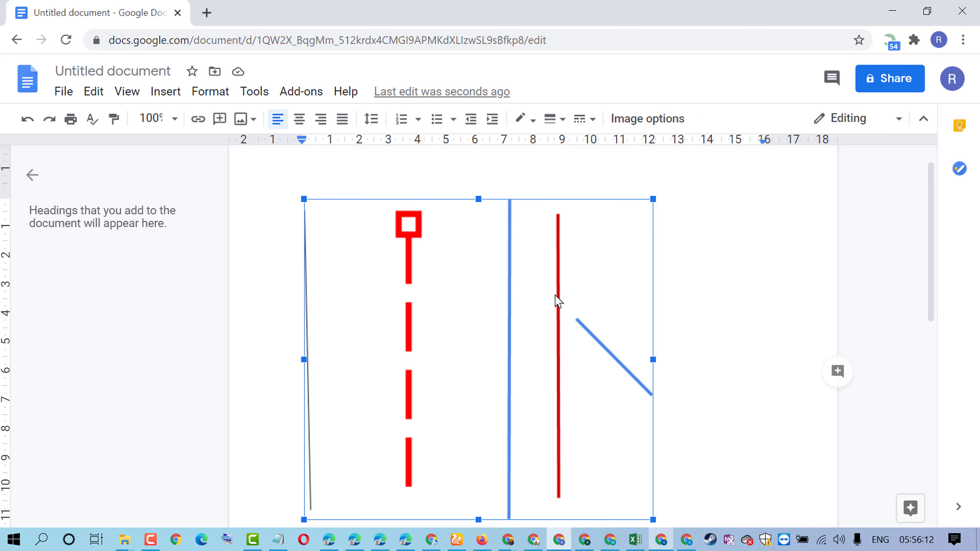
{"action": "double_click", "coordinate": [548, 297]}
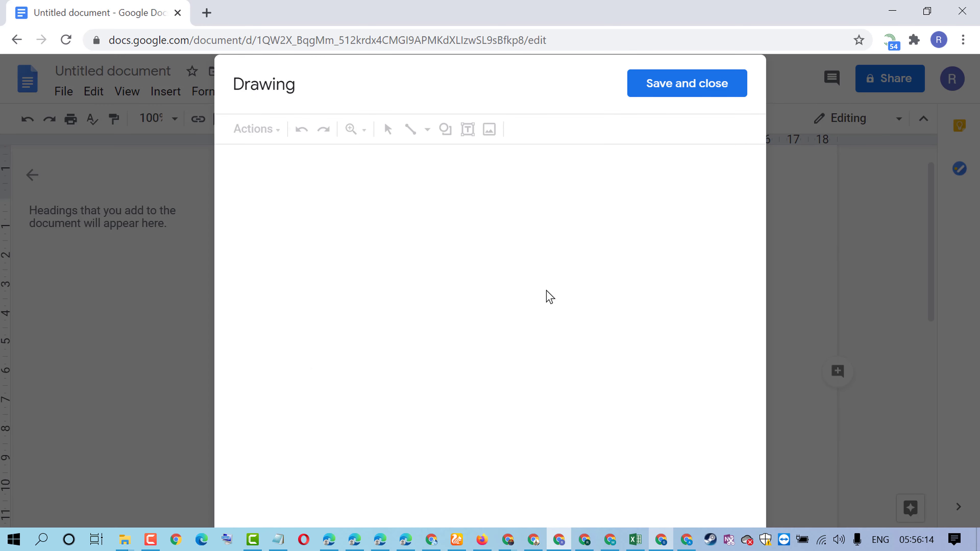
{"action": "left_click", "coordinate": [669, 315]}
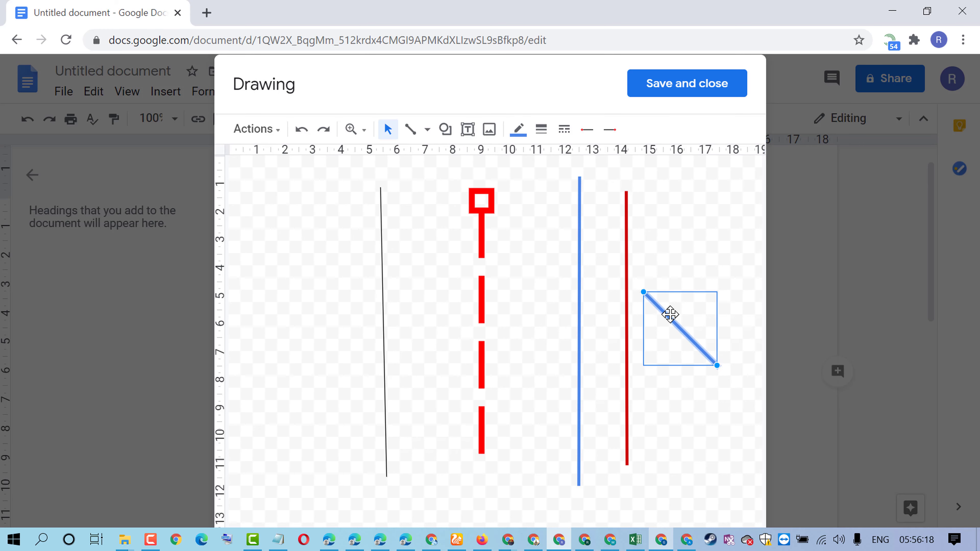
{"action": "key", "text": "Delete"}
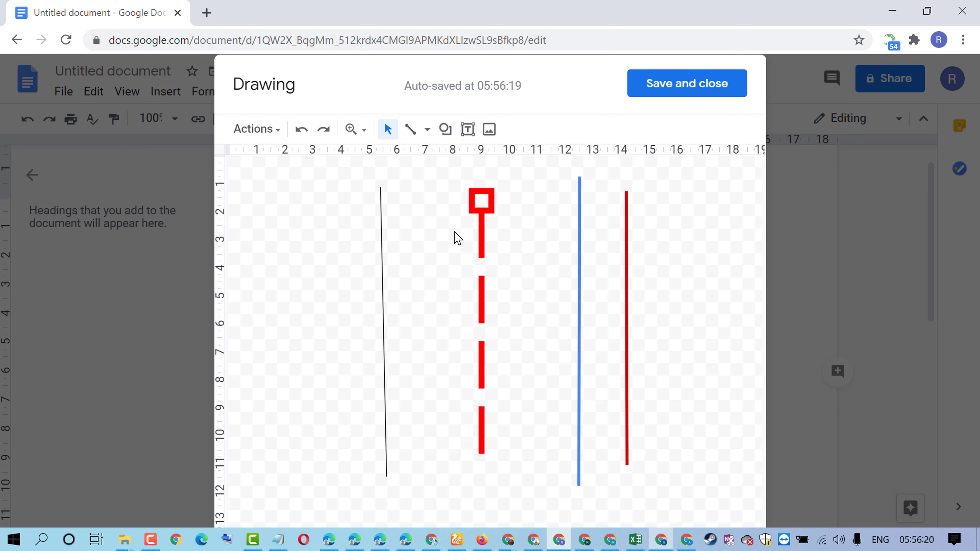
Step: Set the dashed red line's weight to 4px and change its start to a filled arrow
{"action": "left_click", "coordinate": [482, 232]}
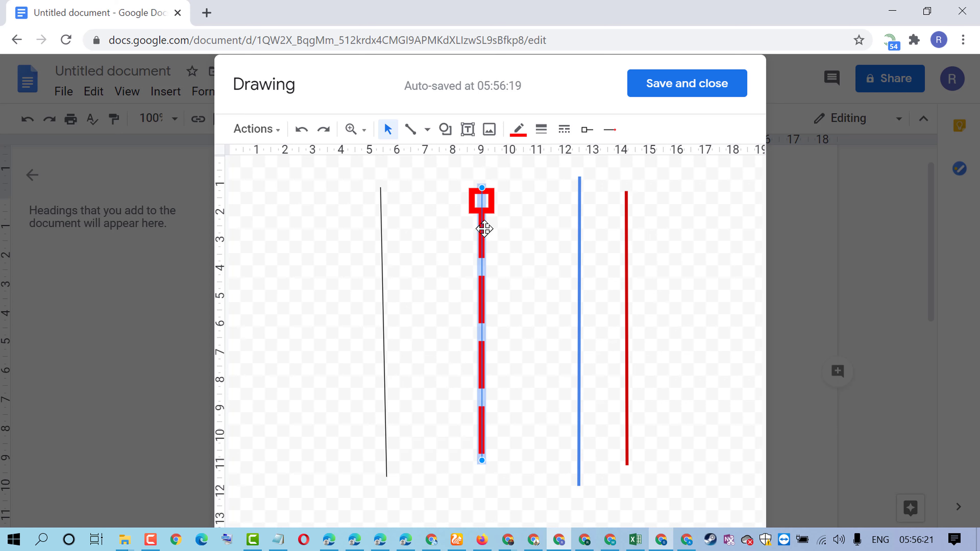
{"action": "left_click", "coordinate": [542, 131]}
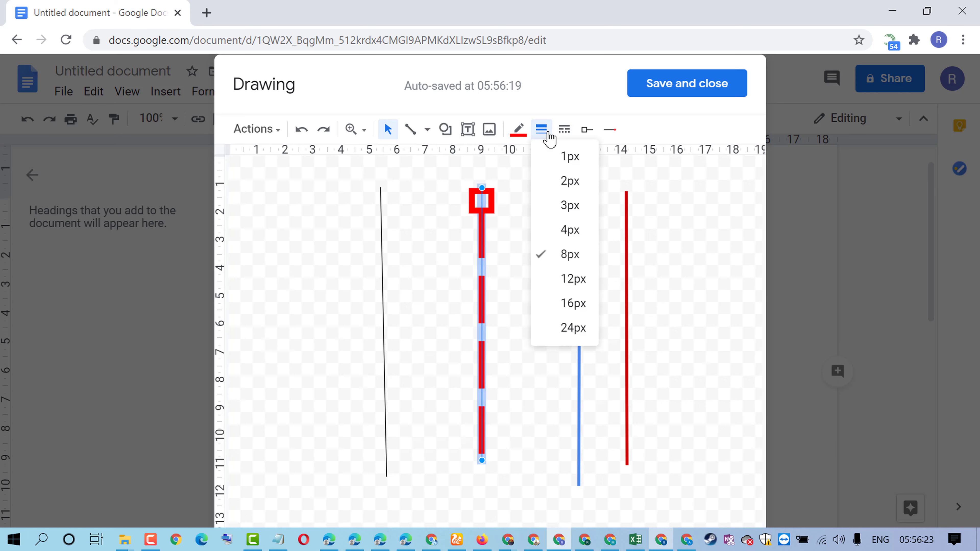
{"action": "left_click", "coordinate": [565, 230]}
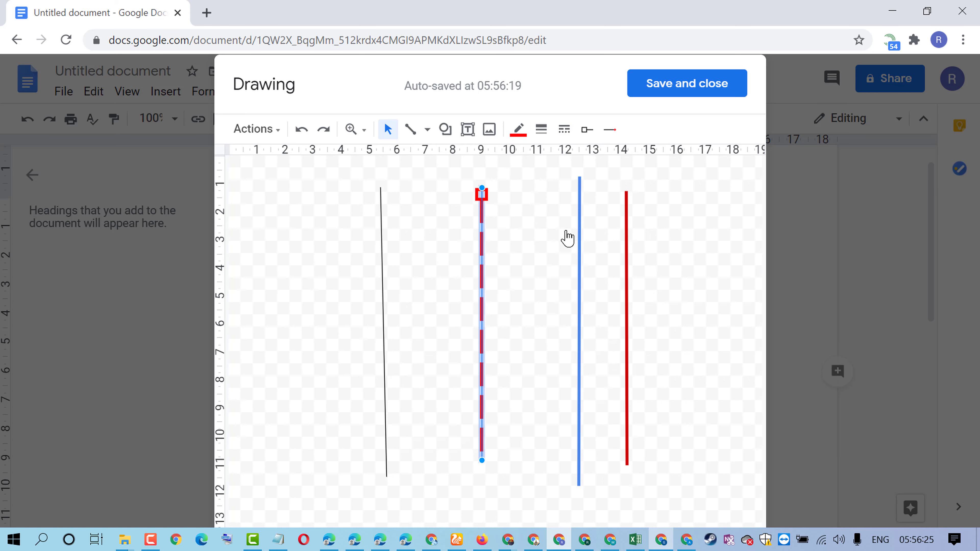
{"action": "left_click", "coordinate": [586, 130]}
{"action": "left_click", "coordinate": [608, 210]}
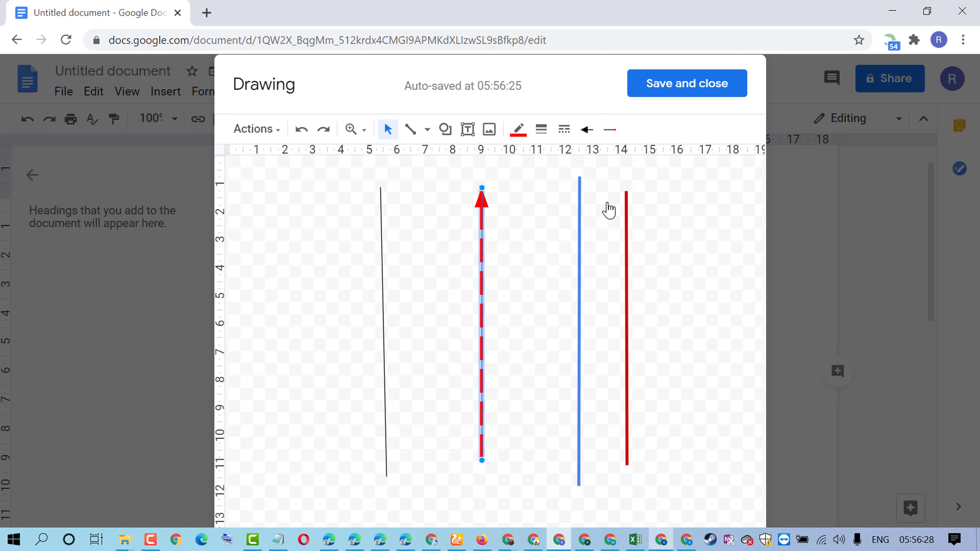
Step: Save the edited drawing back into the document and deselect it
{"action": "left_click", "coordinate": [667, 307]}
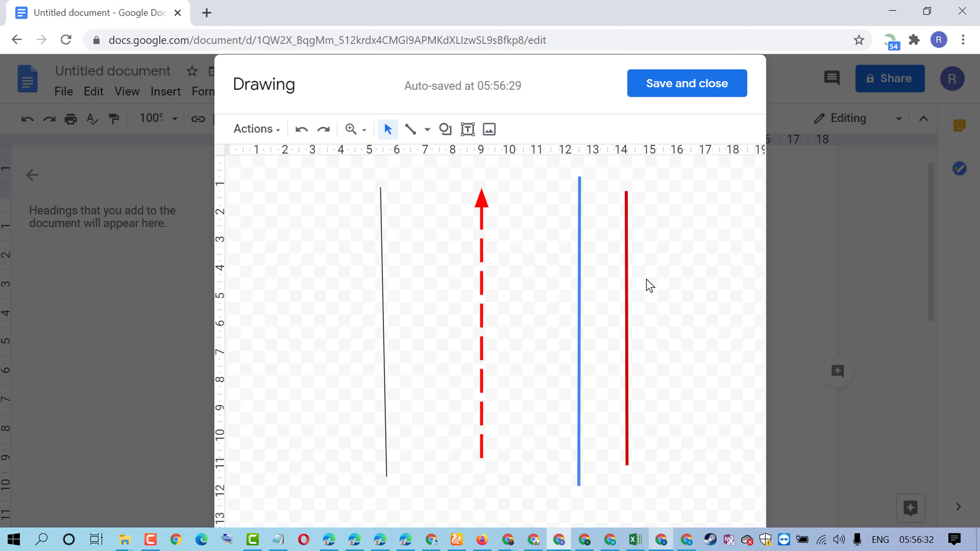
{"action": "left_click", "coordinate": [693, 86]}
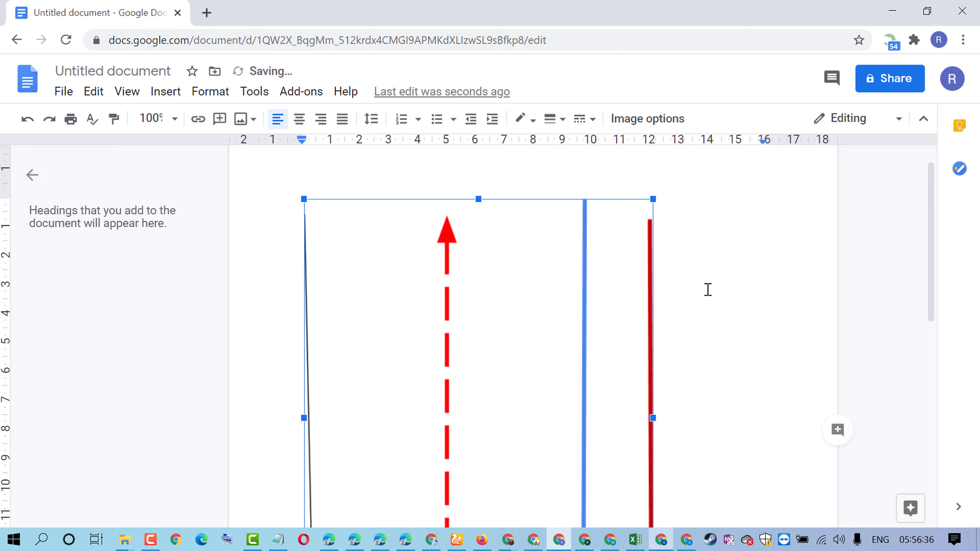
{"action": "left_click", "coordinate": [752, 308]}
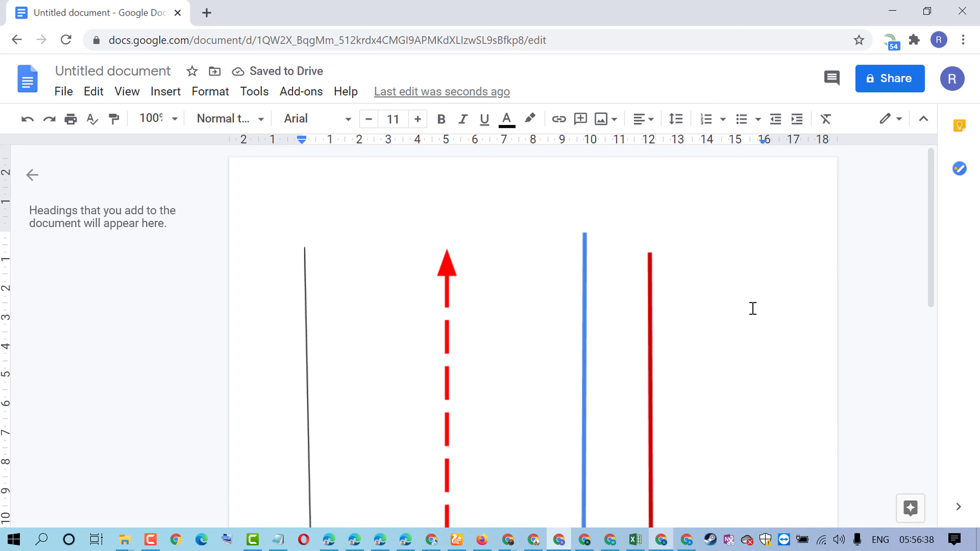